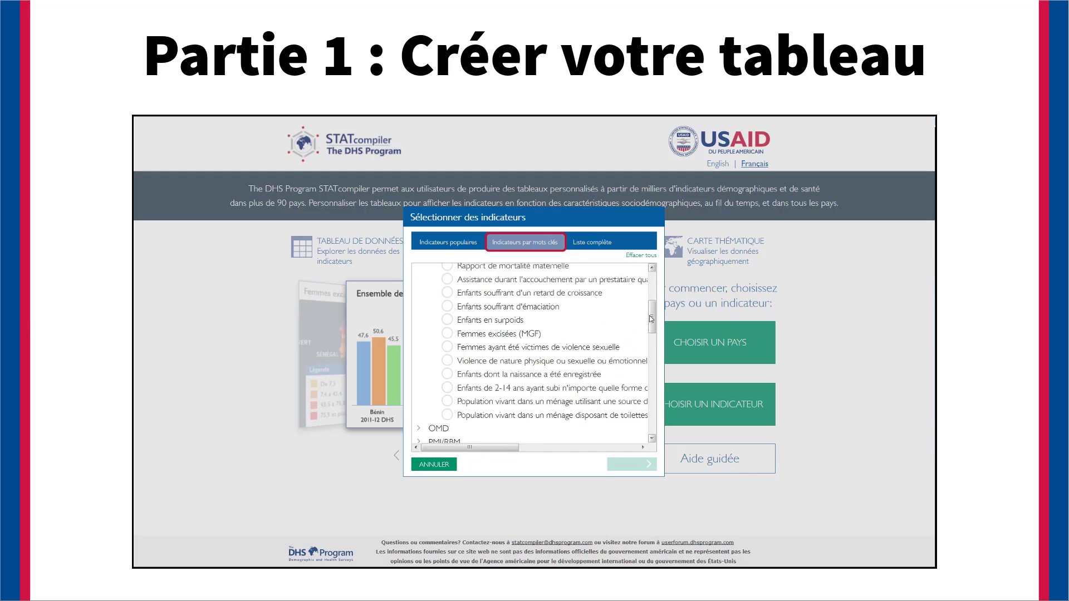
Browse the complete indicator list and search it for "mortalité"
scroll(621, 322, "up", 3)
left_click(592, 243)
scroll(647, 335, "down", 1)
type("mortalité")
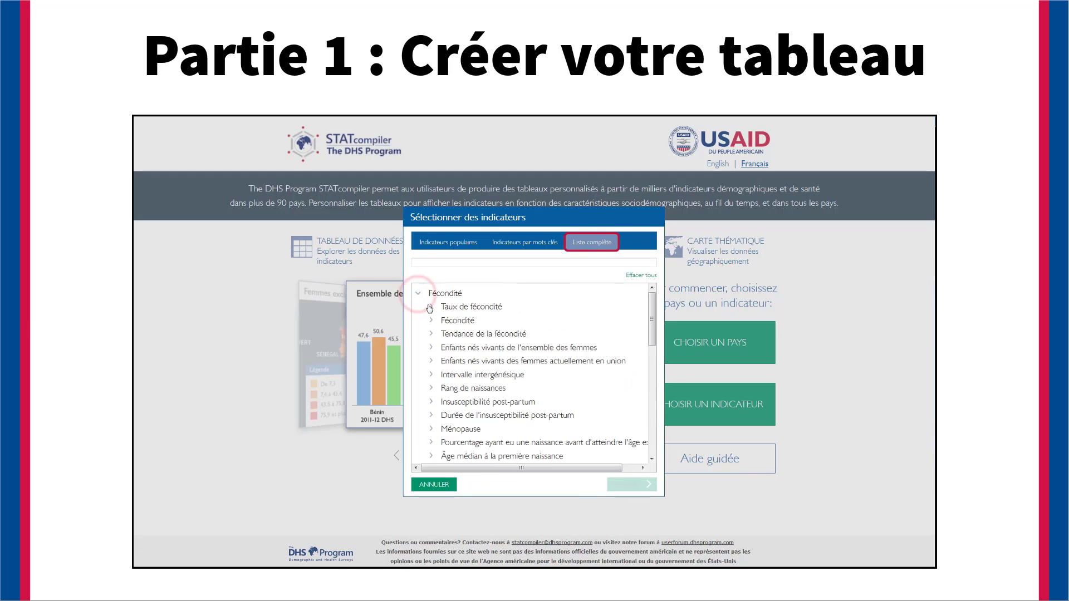
scroll(655, 379, "down", 3)
left_click_drag(657, 381, 661, 304)
left_click(476, 245)
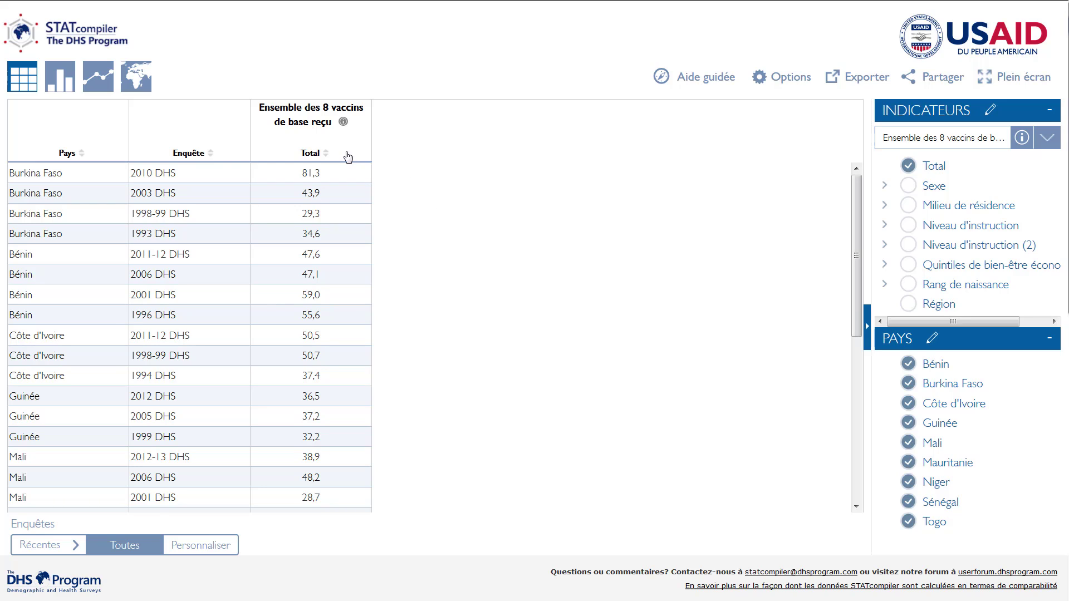
Read the definition and denominator of the indicator "Ensemble des 8 vaccins de base reçu" in its details
left_click(343, 122)
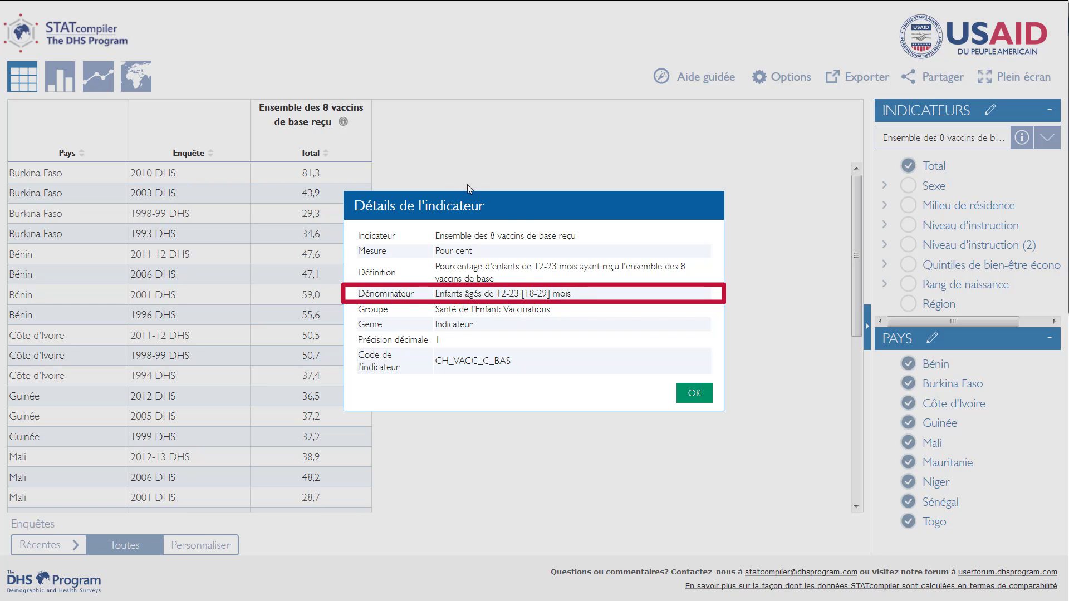
left_click(693, 393)
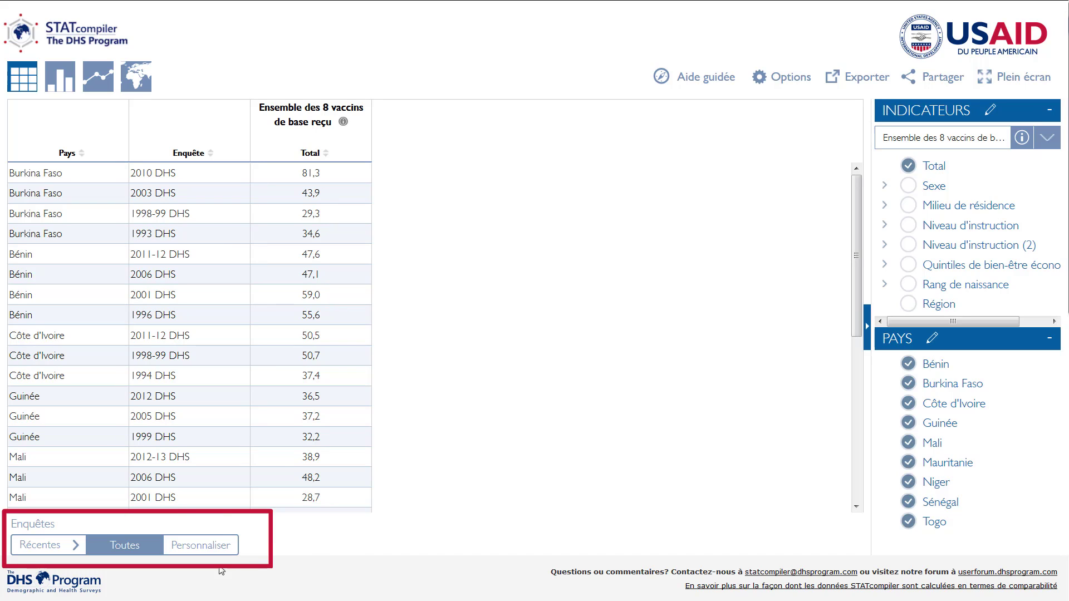
Limit the table to the most recent surveys and inspect the custom survey selection without changing it
left_click(54, 548)
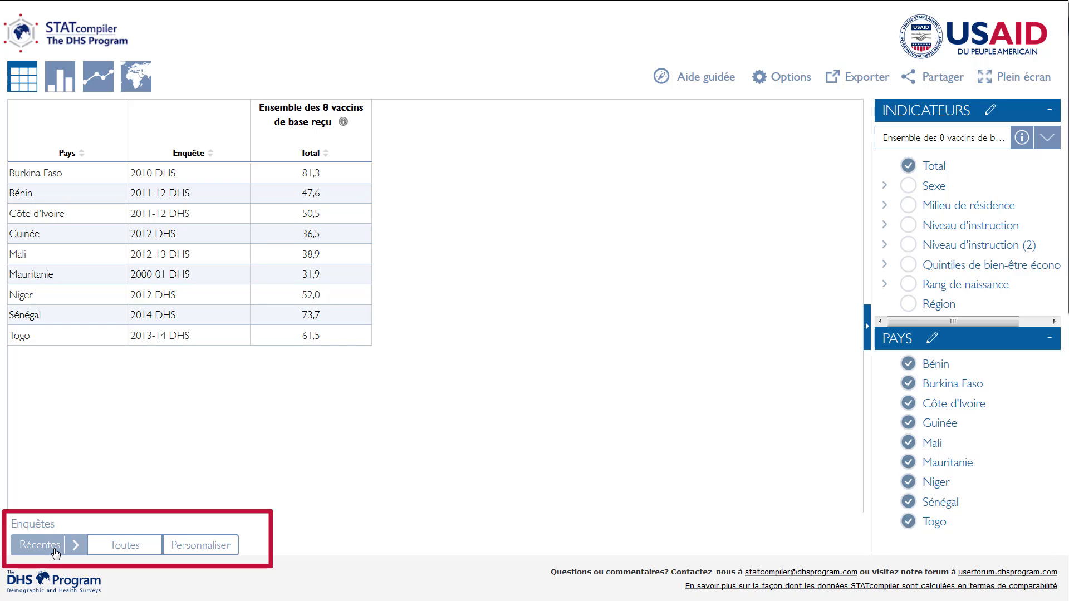
left_click(203, 547)
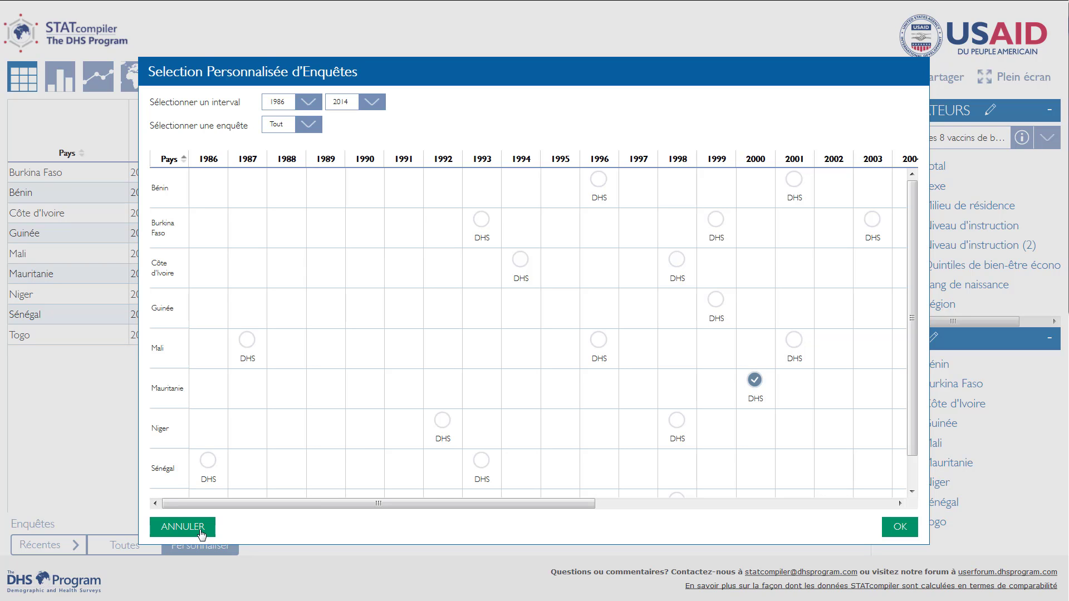
left_click(184, 527)
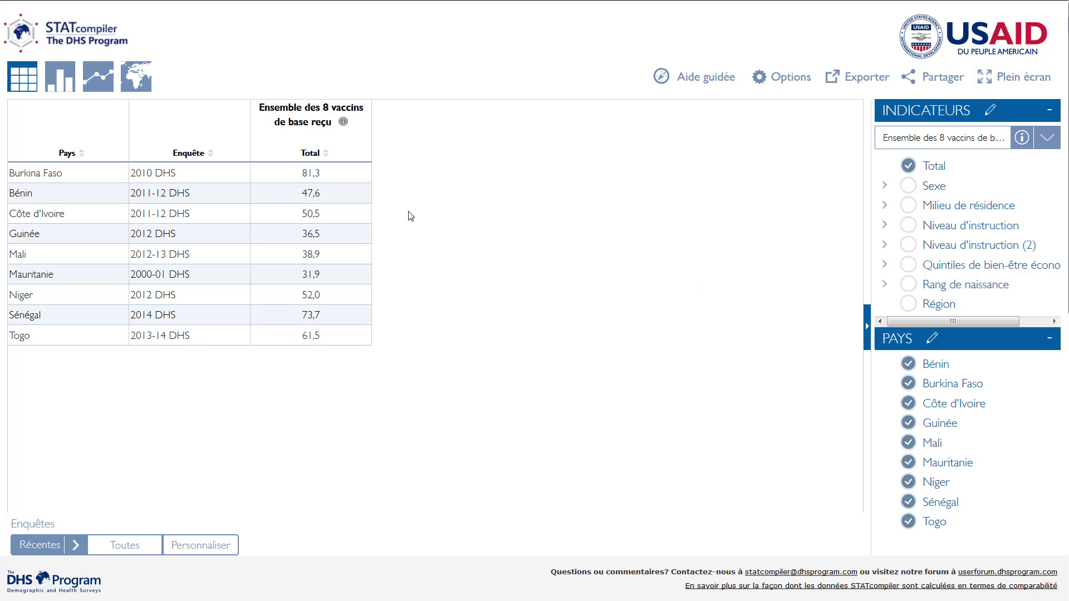
Sort the table by the Total column in descending order
left_click(326, 155)
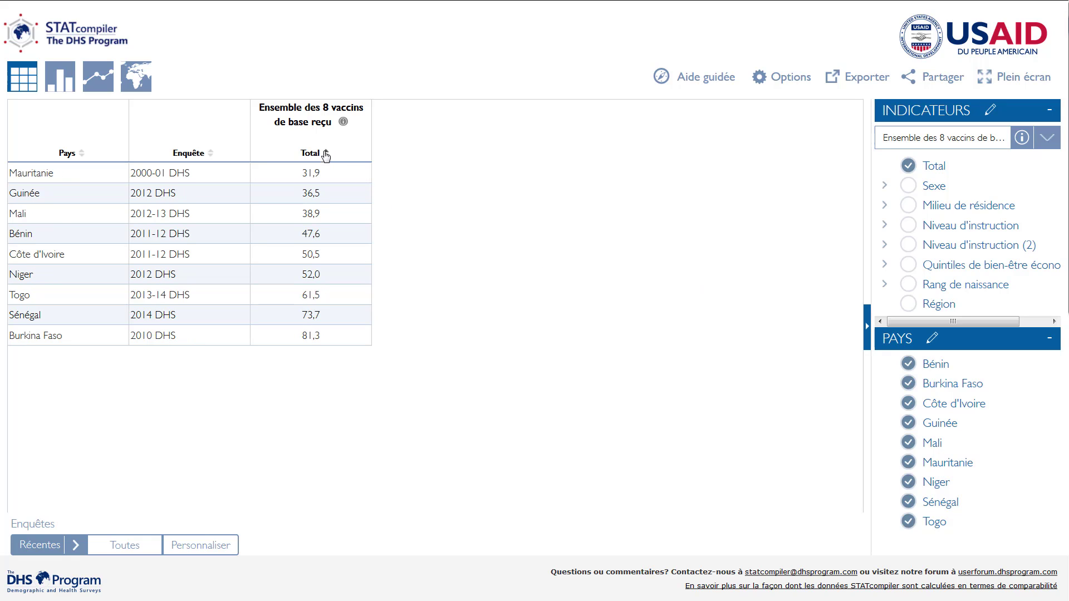
left_click(327, 153)
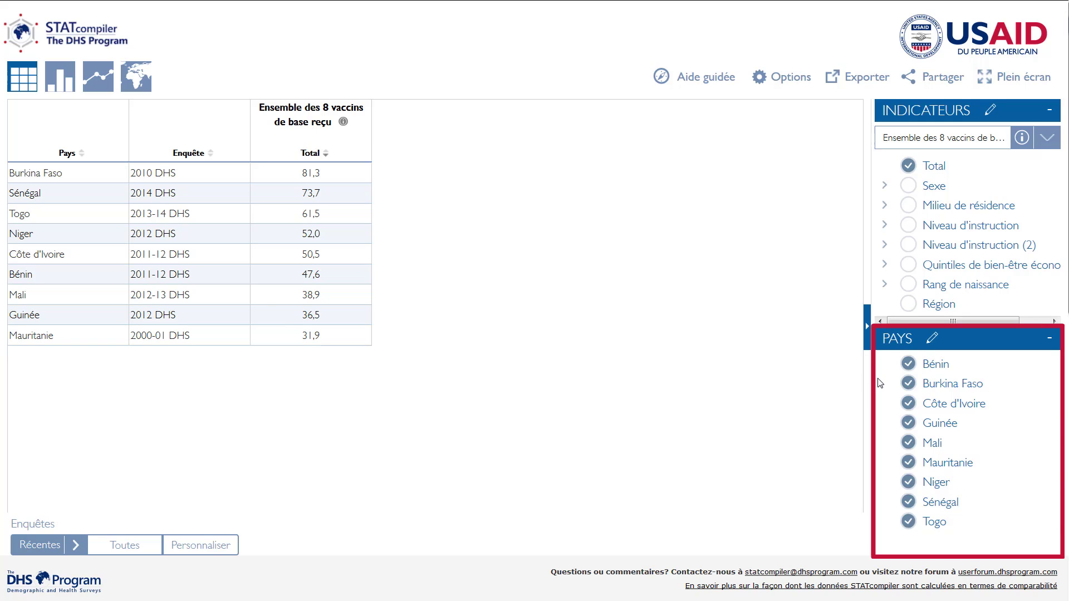
Remove Mauritanie from the table and check the full country selection list without changing it
left_click(907, 463)
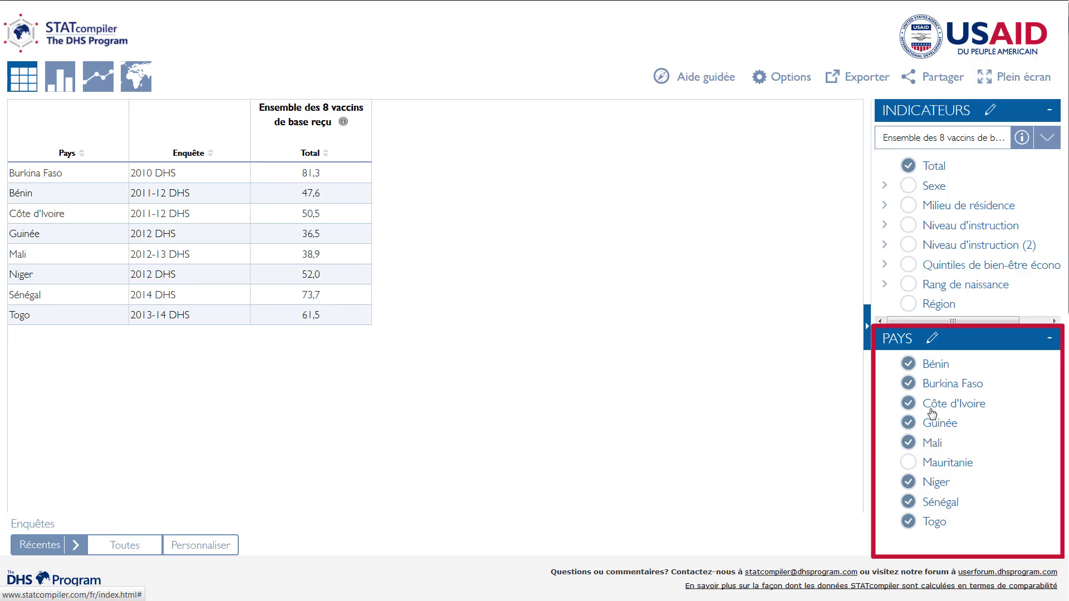
left_click(938, 343)
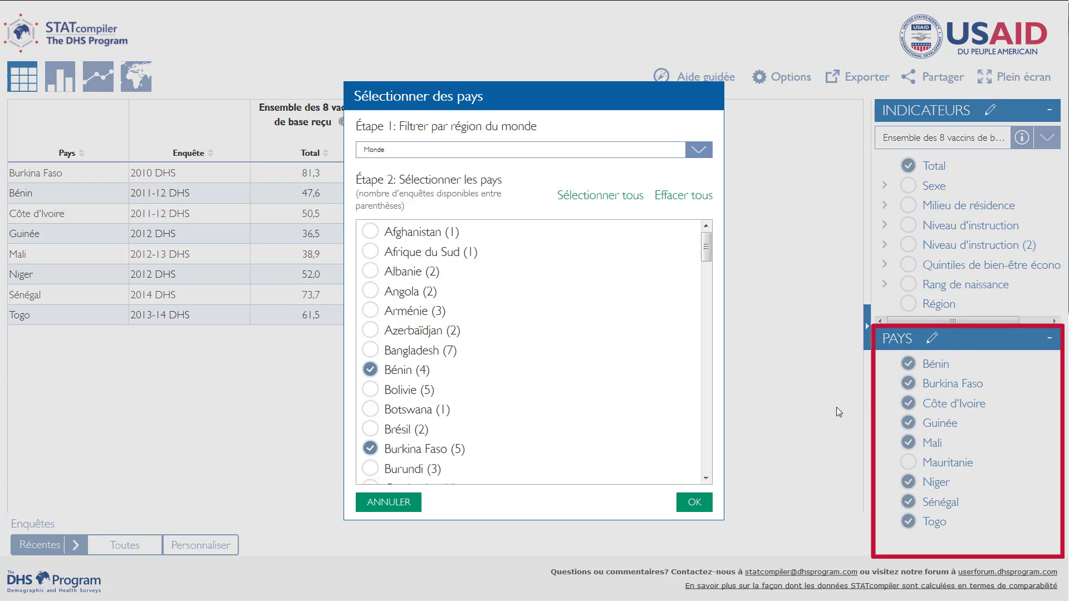
left_click(388, 503)
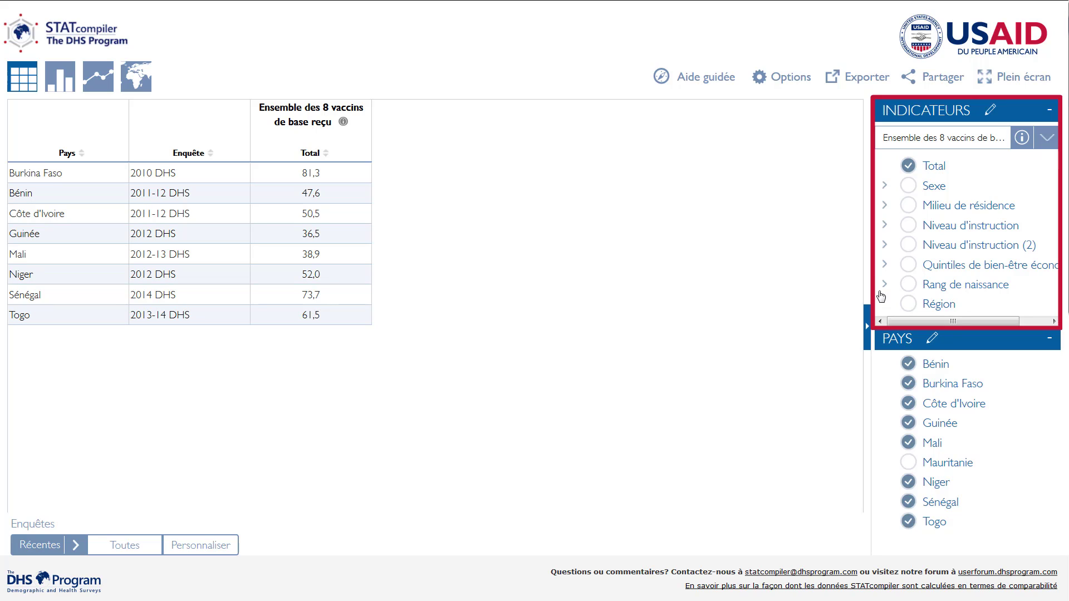
Break the vaccination indicator down by Milieu de résidence alongside Total
left_click(907, 206)
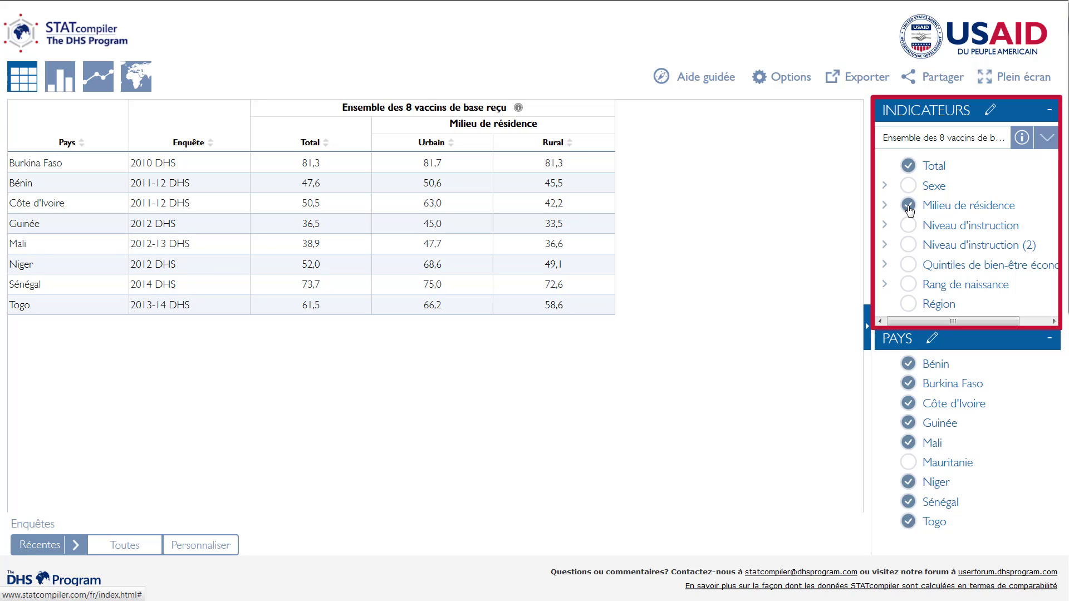
Search the complete indicator list for "enreg" and add "Enfants dont la naissance a été enregistrée" to the table
left_click(989, 115)
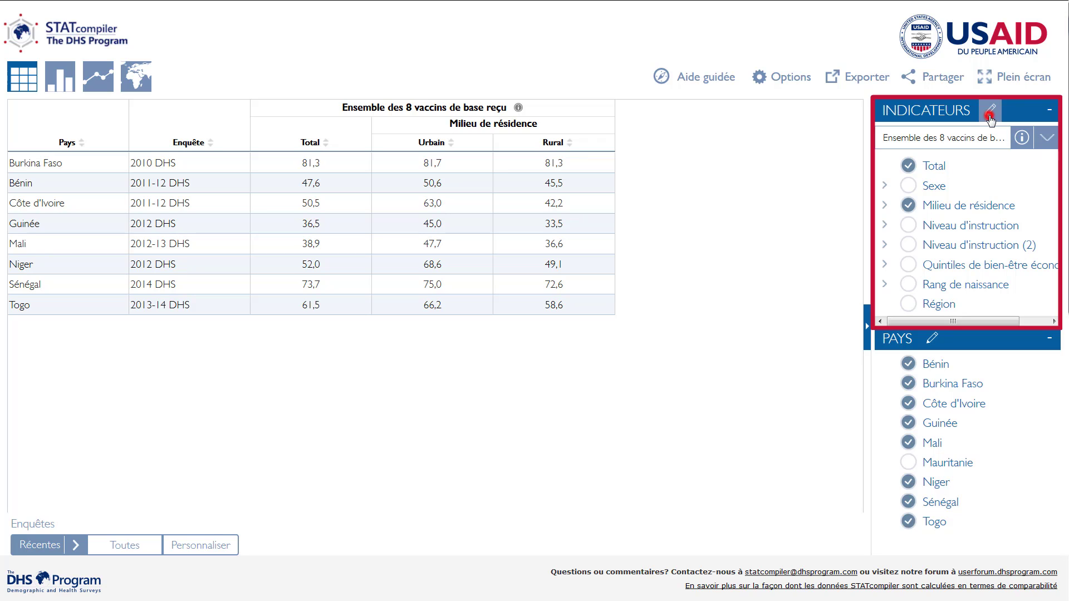
left_click(618, 157)
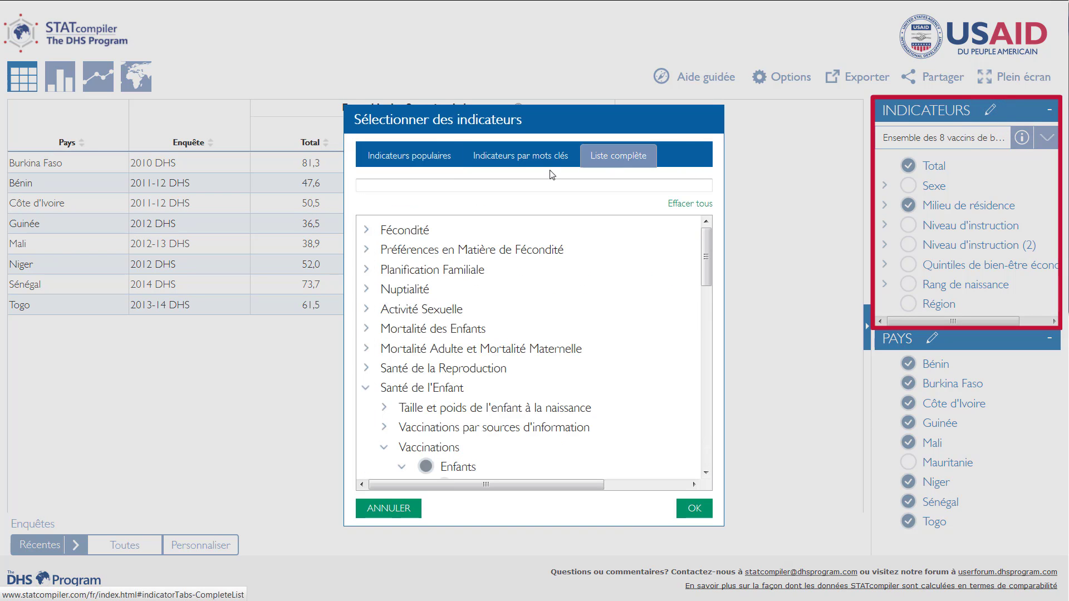
left_click(439, 189)
type("enreg")
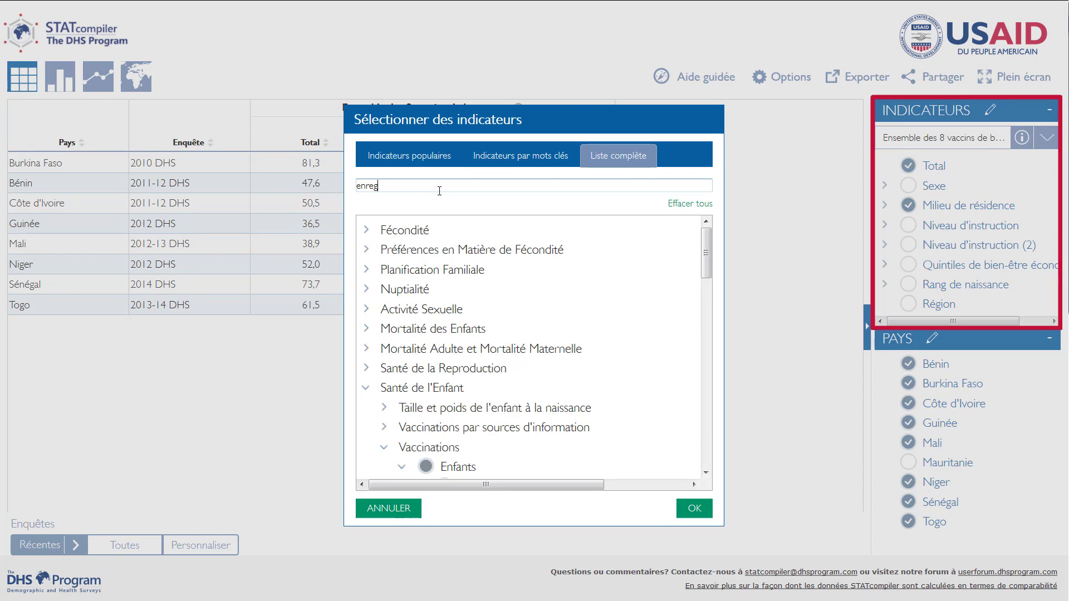
scroll(476, 345, "down", 3)
scroll(476, 345, "down", 10)
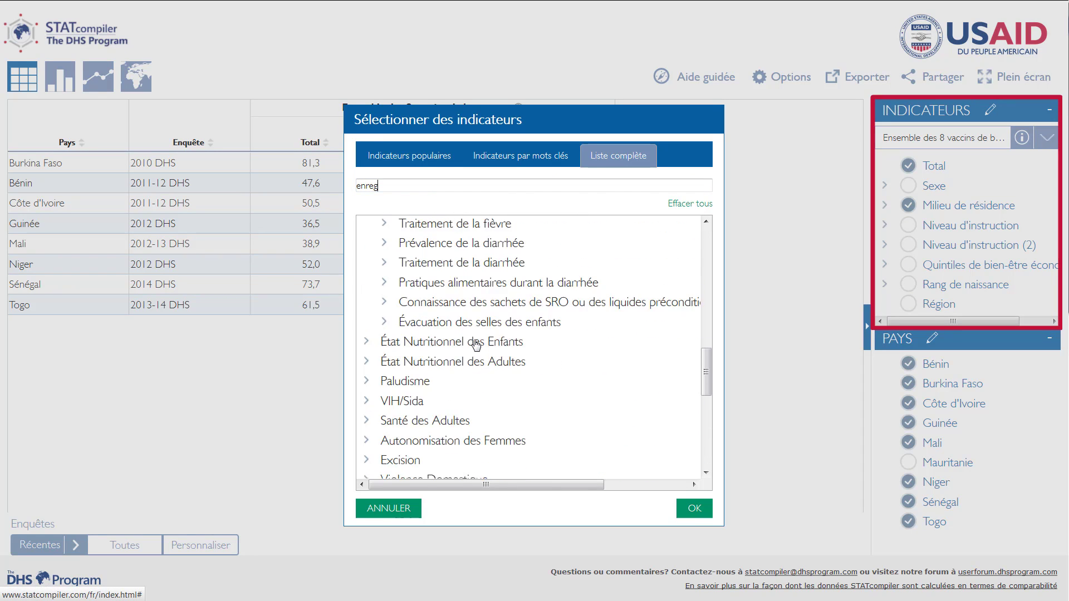
scroll(476, 344, "down", 2)
left_click(443, 384)
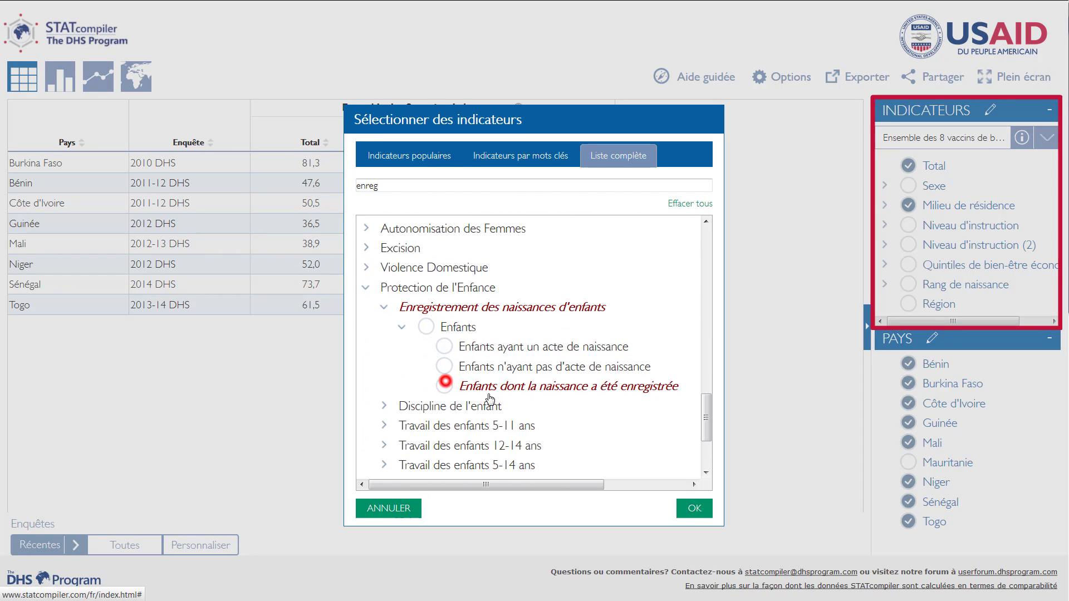
left_click(686, 507)
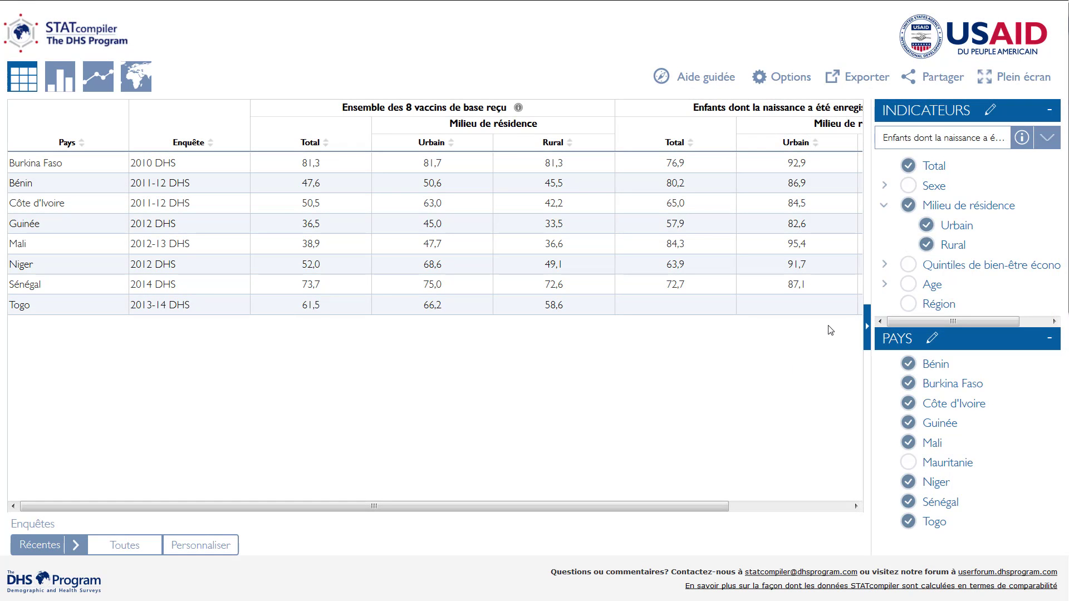
Remove the Milieu de résidence breakdown so the table keeps only the Total column for each indicator
left_click(909, 206)
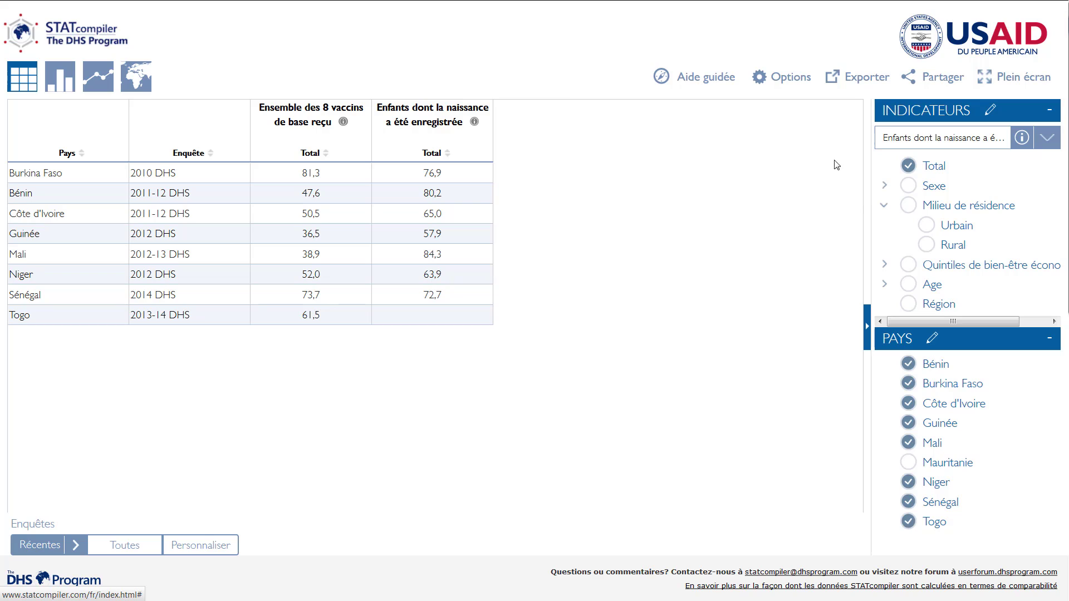
Examine the table's display options and the available export formats
left_click(809, 84)
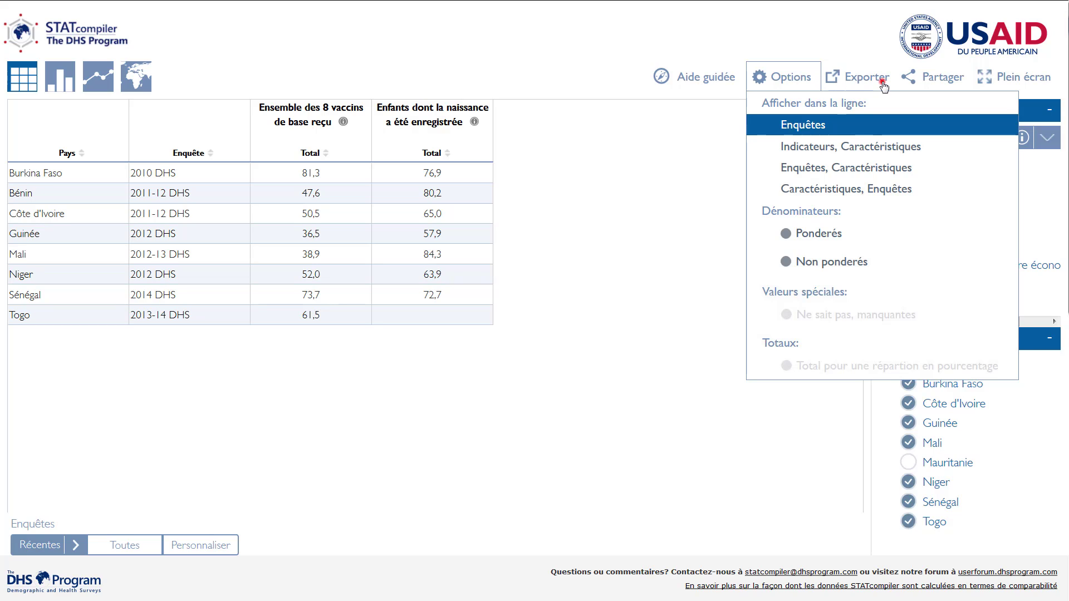
left_click(888, 84)
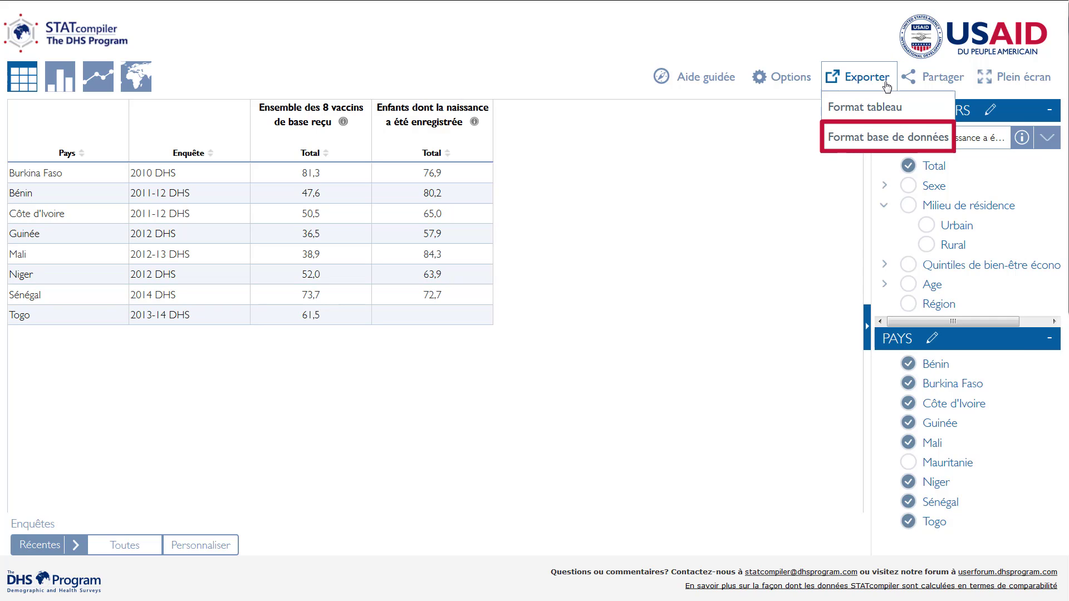
Generate a shareable link to the customised table and close the sharing window
left_click(947, 84)
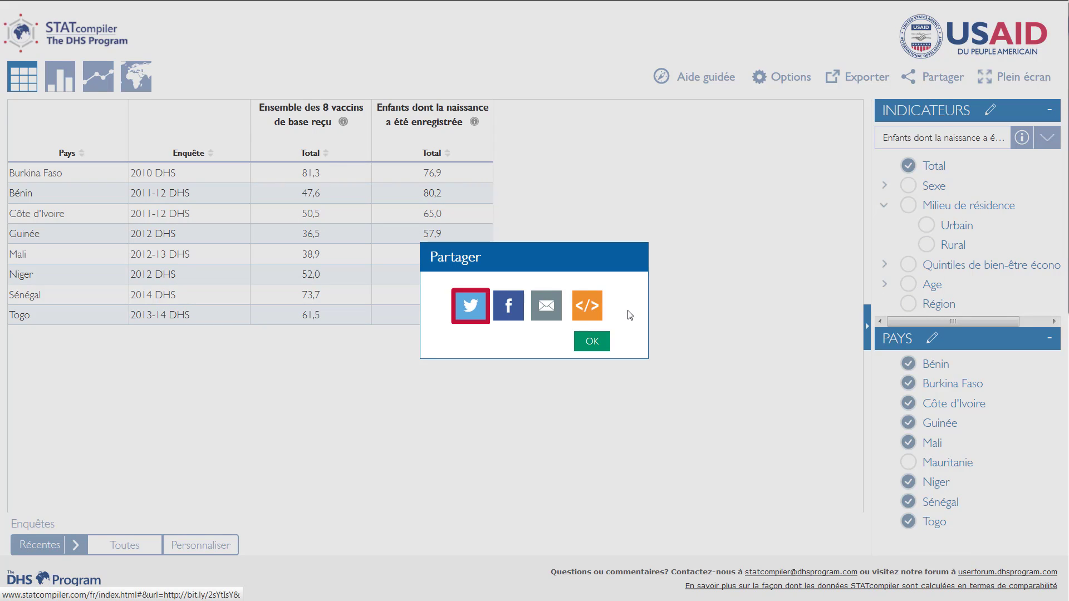
left_click(589, 318)
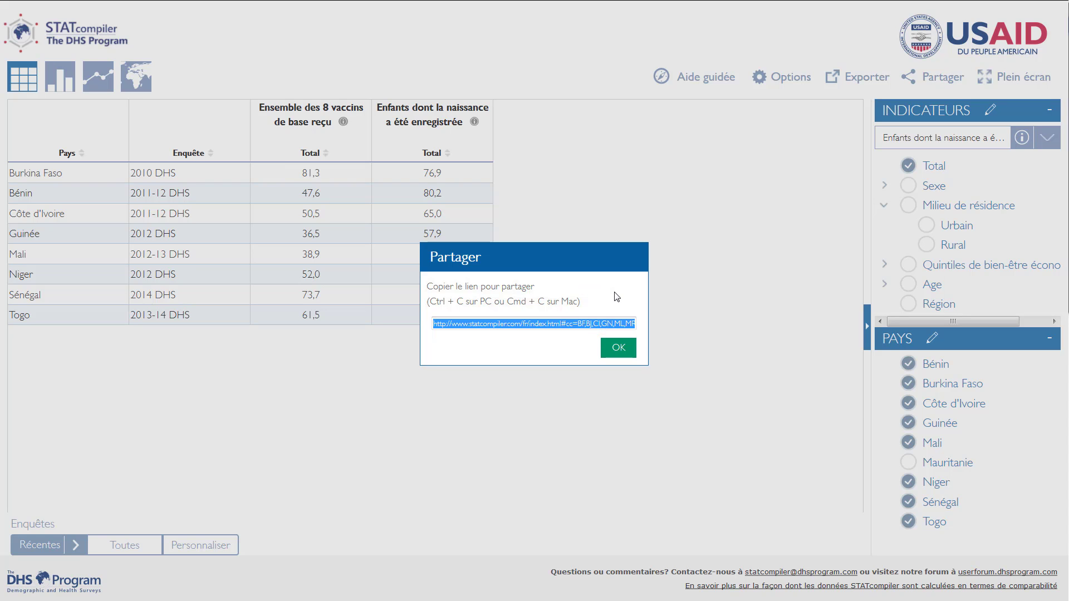
left_click(629, 352)
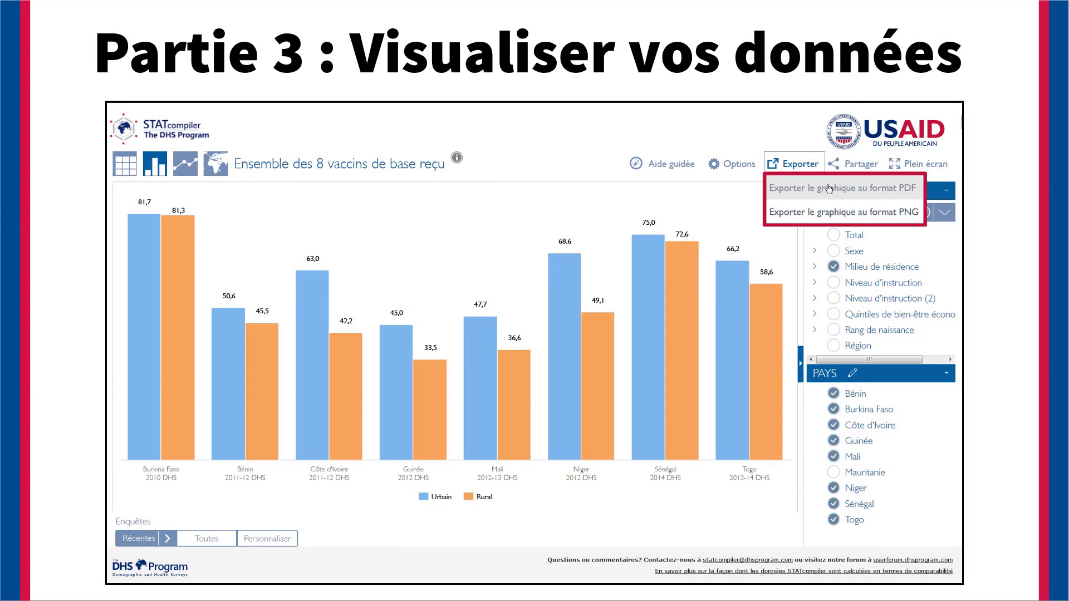
Export the vaccination bar chart as PDF and change its breakdown from Milieu de résidence to Total
left_click(830, 189)
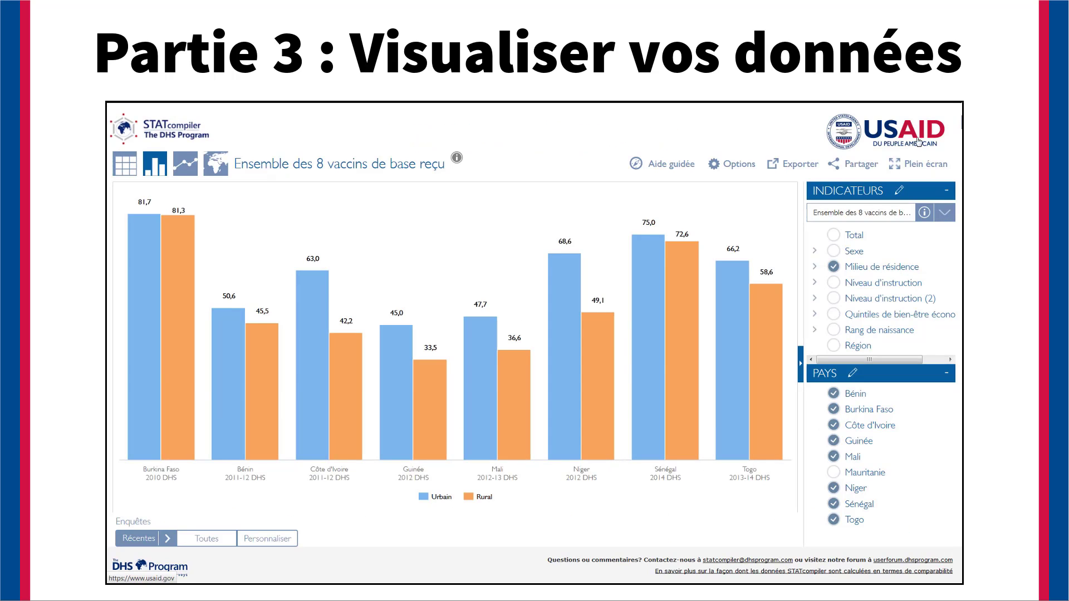
left_click(833, 236)
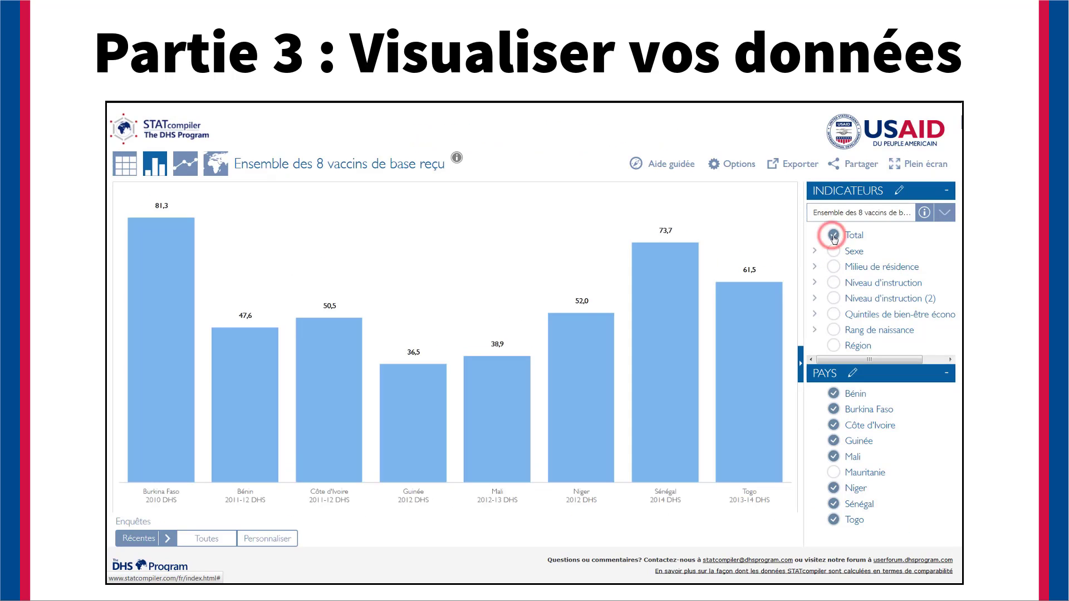
Show the vaccination indicator as a line chart for Niger and add the Milieu de résidence breakdown to Total
left_click(185, 163)
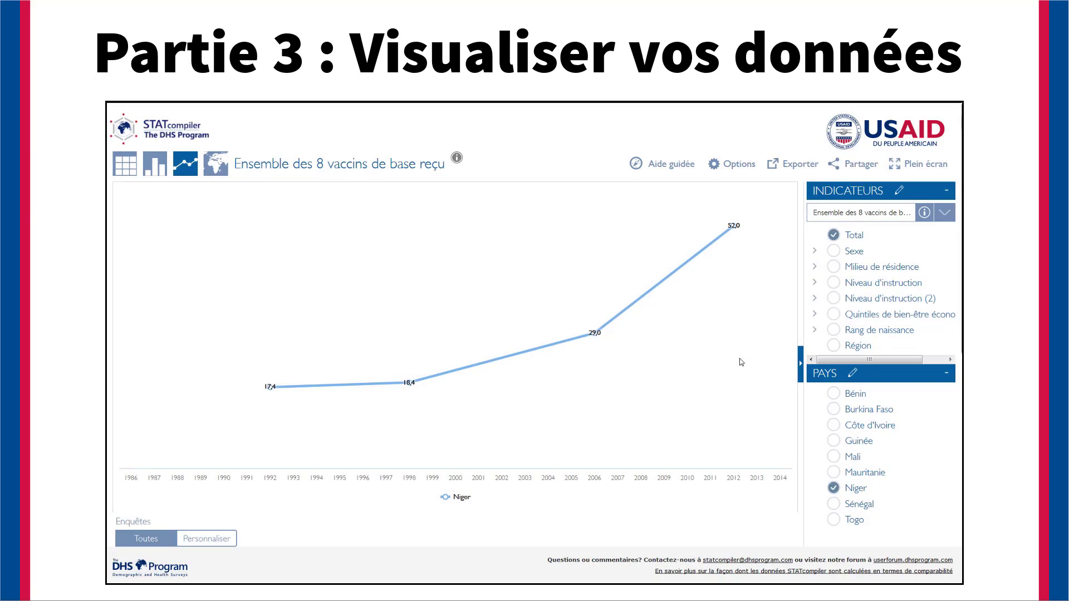
left_click(833, 266)
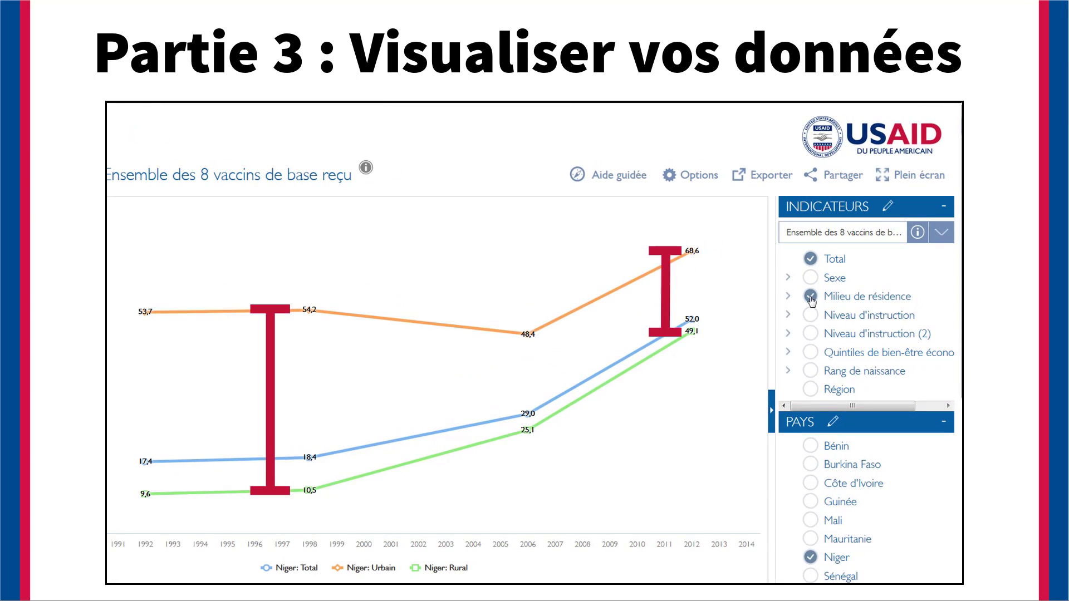